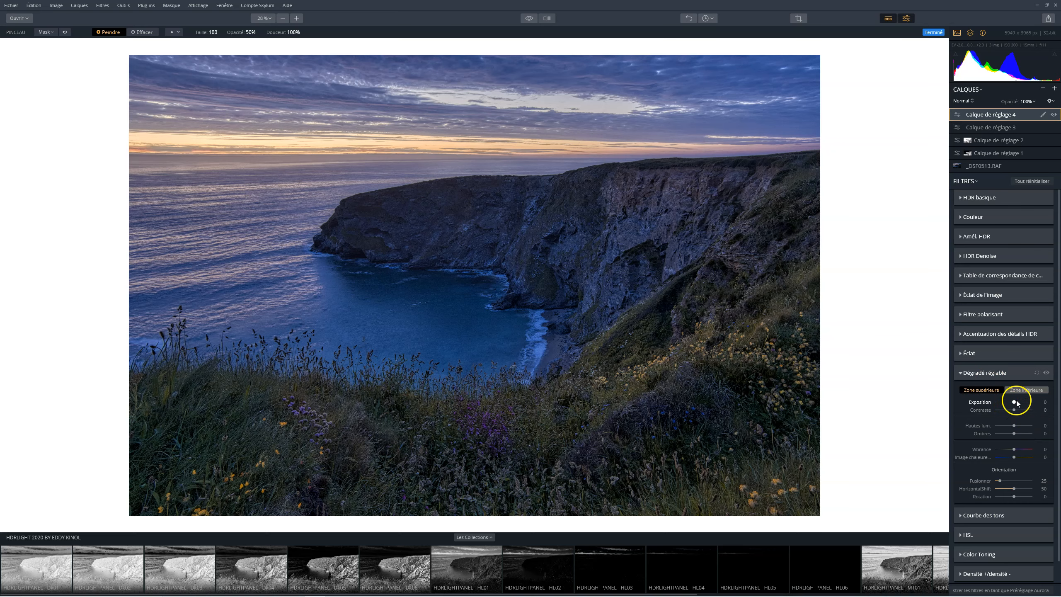
click(1014, 402)
drag(1014, 403, 1004, 402)
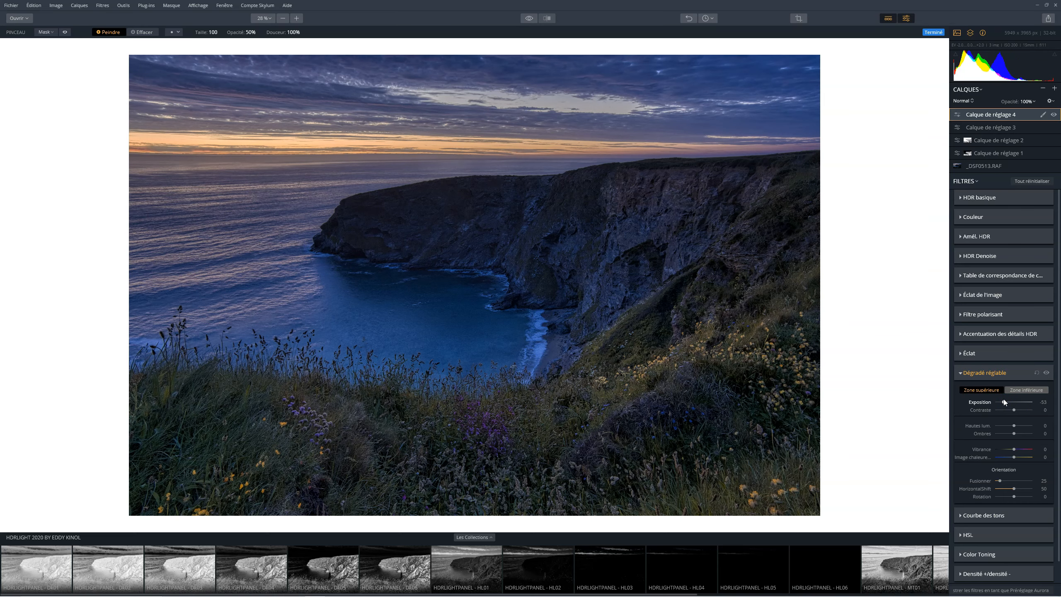
double_click(1004, 402)
Step: In the adjustable gradient, lower the upper zone's highlights to -96 and raise the lower zone's shadows to 69
click(1014, 426)
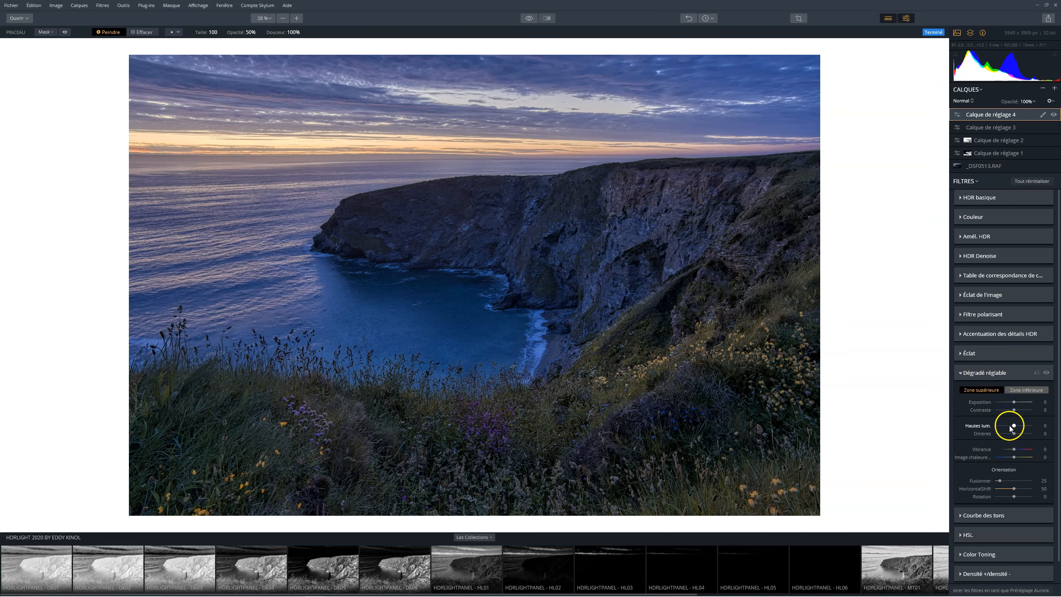
drag(1014, 426, 996, 426)
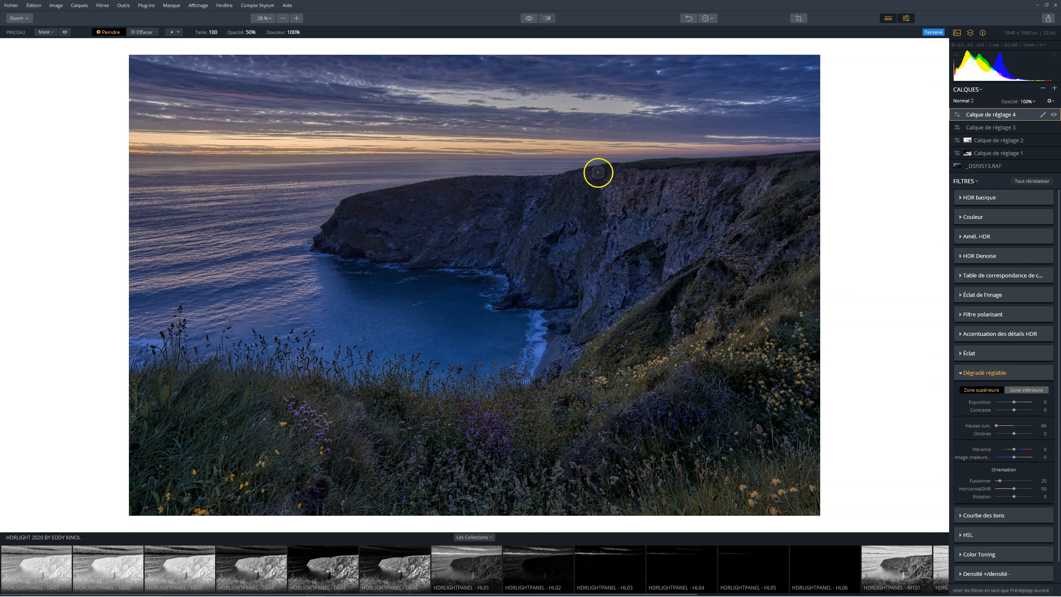
click(1026, 389)
drag(1014, 433, 1015, 435)
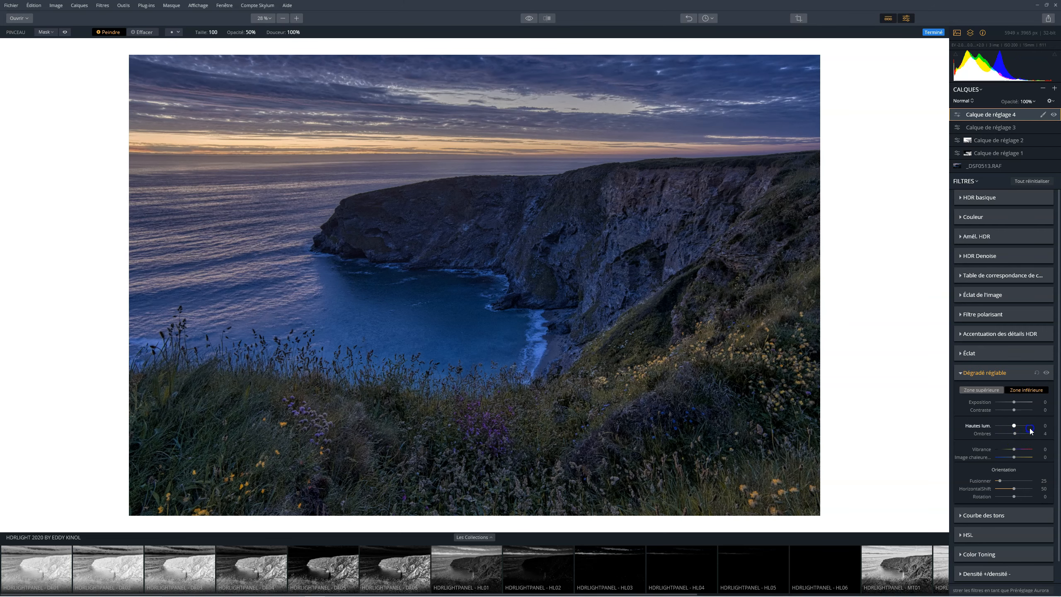
drag(1016, 433, 1031, 435)
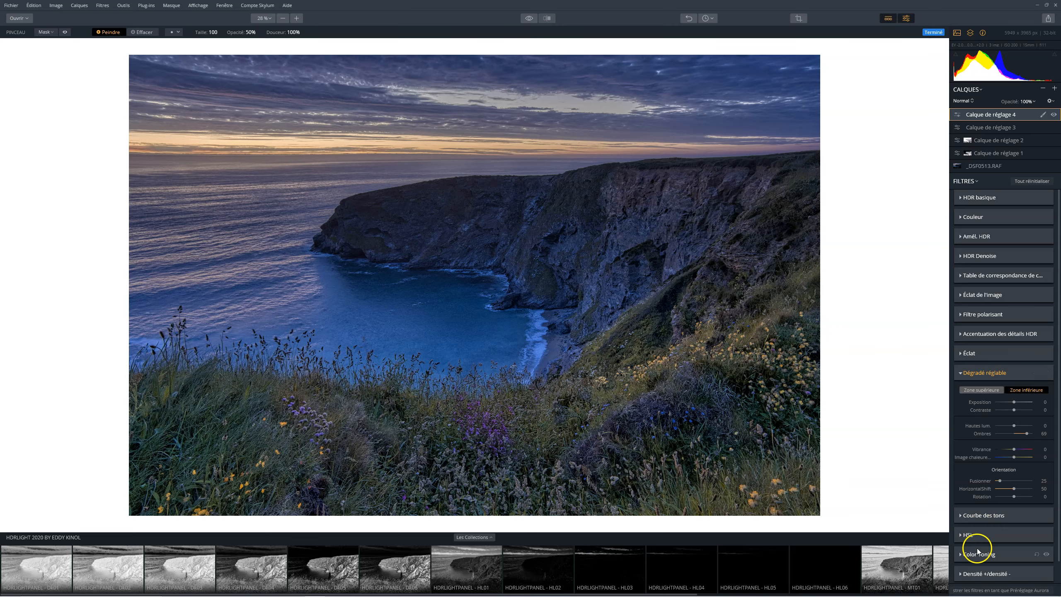
Step: Apply Color Toning with highlights at hue 8 and saturation 47, and shadows at hue 224 and saturation 27
click(965, 553)
scroll(994, 497, down, 5)
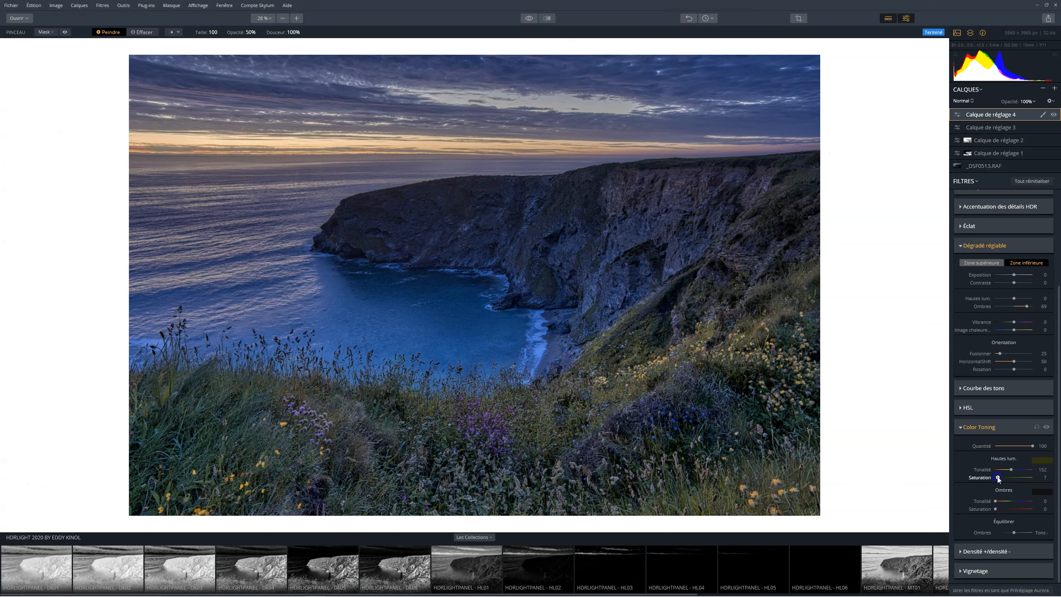
mouse_move(995, 478)
mouse_down()
mouse_move(1024, 471)
mouse_move(996, 470)
mouse_up()
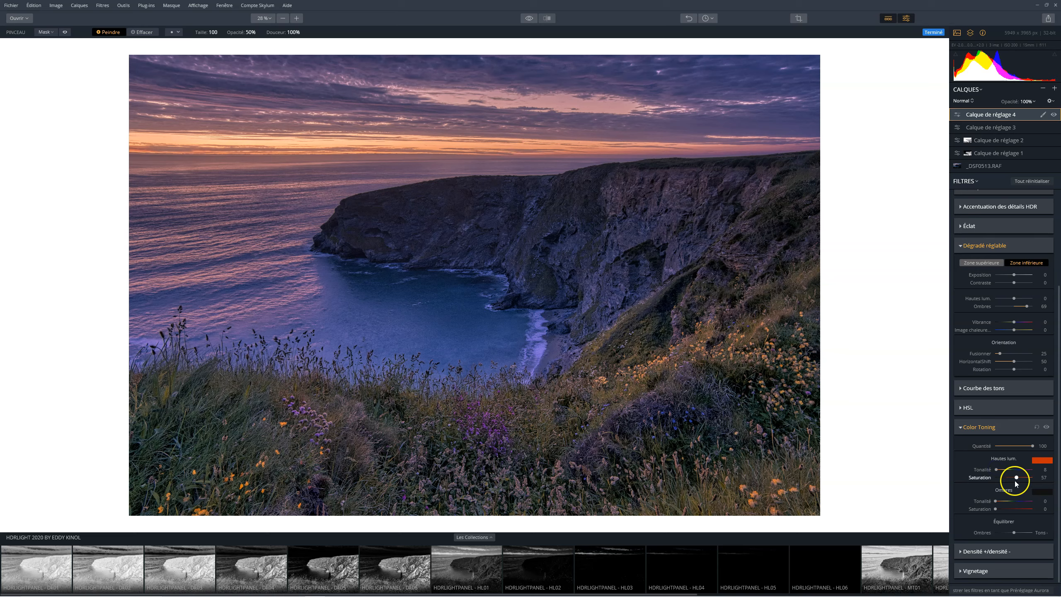
drag(1016, 477, 1013, 477)
drag(996, 501, 1006, 507)
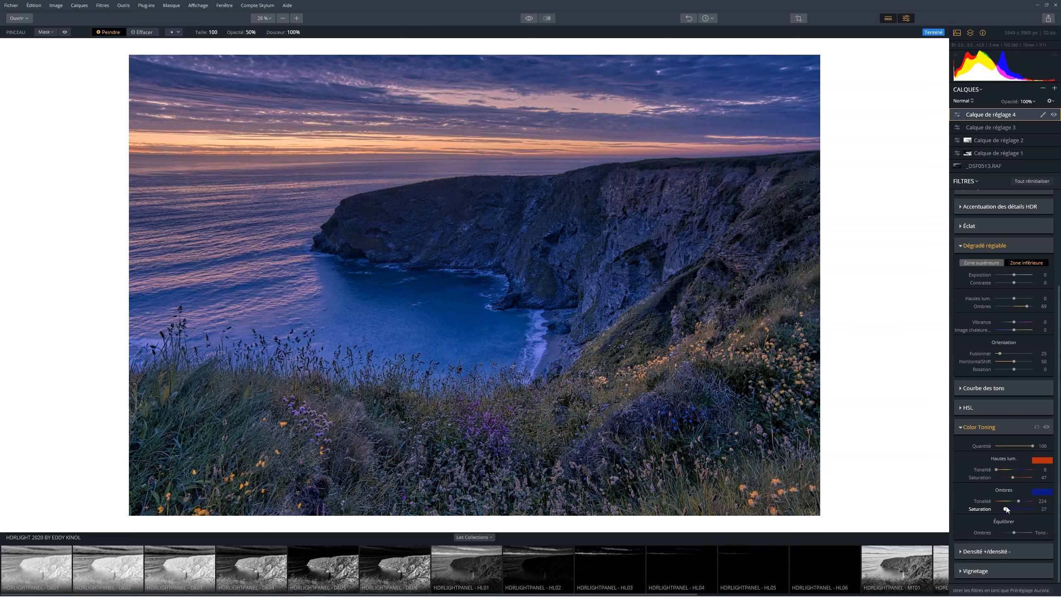
Step: Reduce the Color Toning amount to 53, comparing the photo with the filter off and on
click(1047, 427)
click(1047, 427)
click(1033, 446)
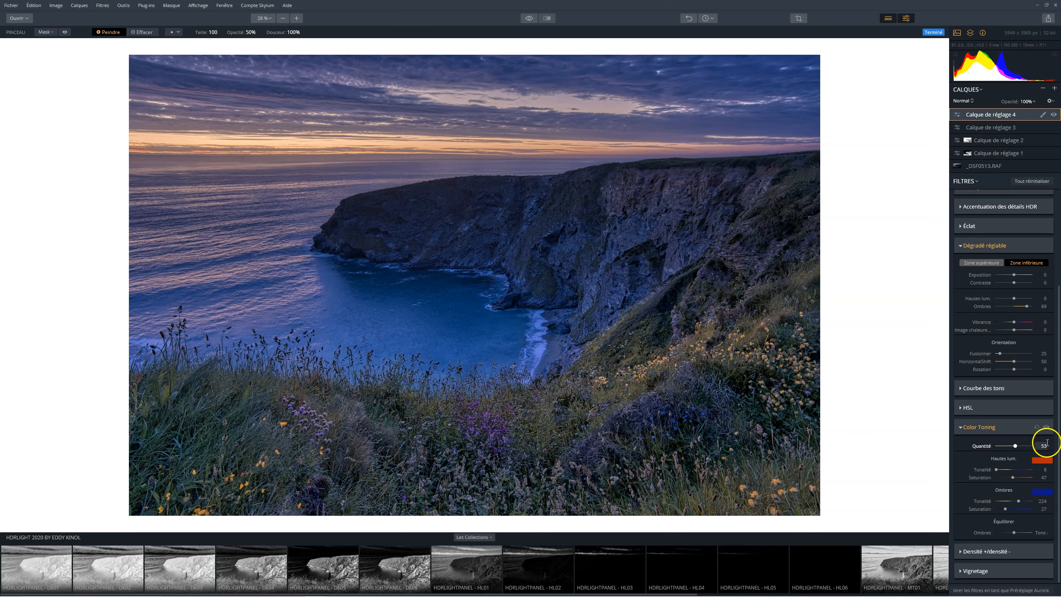
click(1045, 428)
click(1046, 428)
Step: Add a new adjustment layer above layer 4 and collapse all of its filters
click(1054, 88)
click(1029, 101)
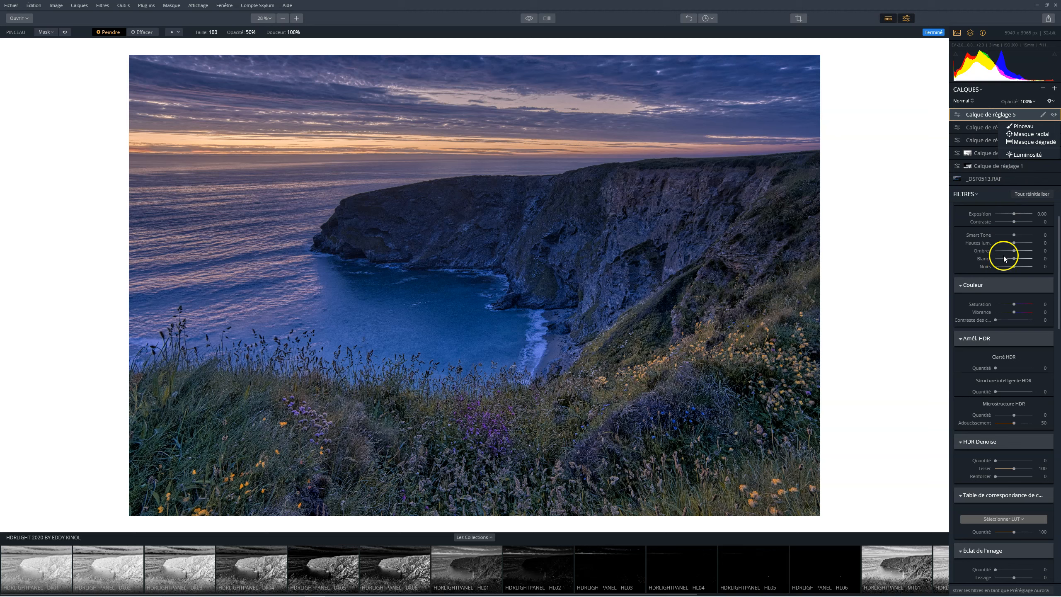
click(969, 194)
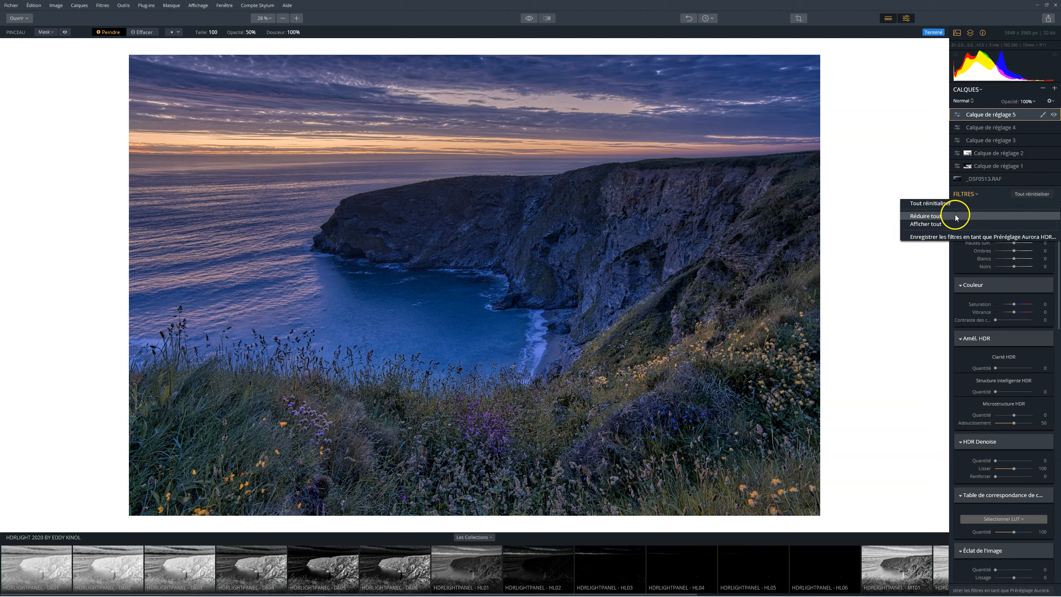
click(956, 217)
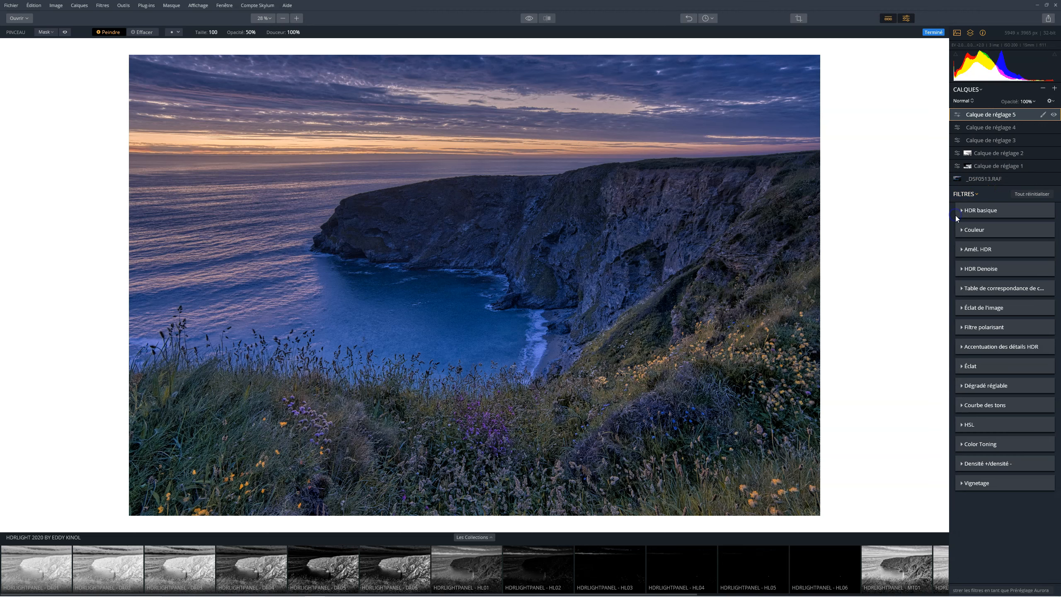
Step: Lighten the foreground vegetation with the dodge and burn brush at size 100 and 6% intensity
click(983, 463)
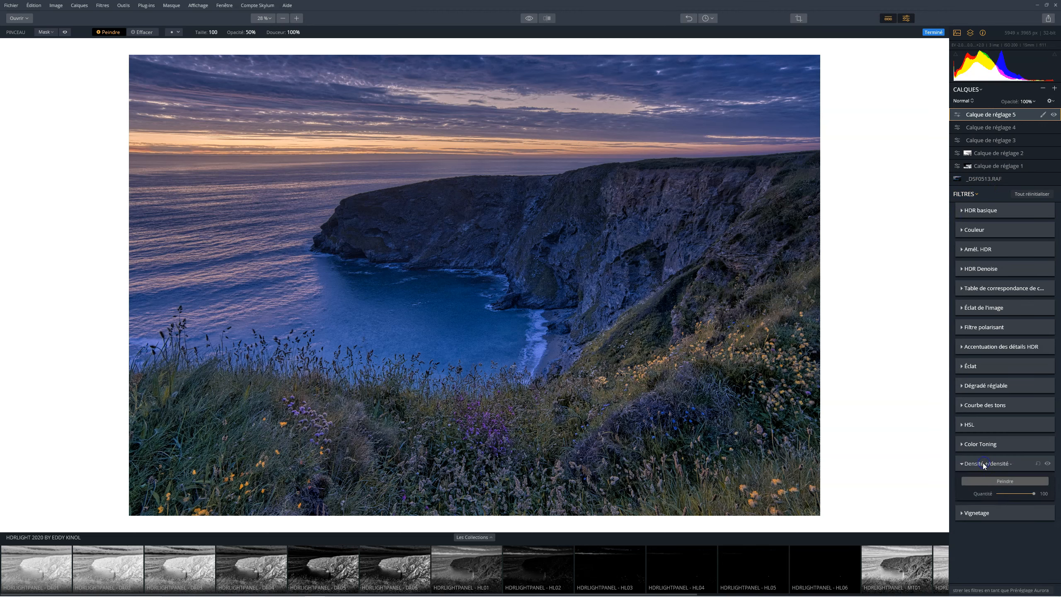
click(1004, 481)
click(552, 32)
drag(557, 45, 537, 45)
mouse_move(698, 445)
mouse_down()
mouse_move(462, 477)
mouse_move(294, 471)
mouse_up()
drag(463, 494, 609, 371)
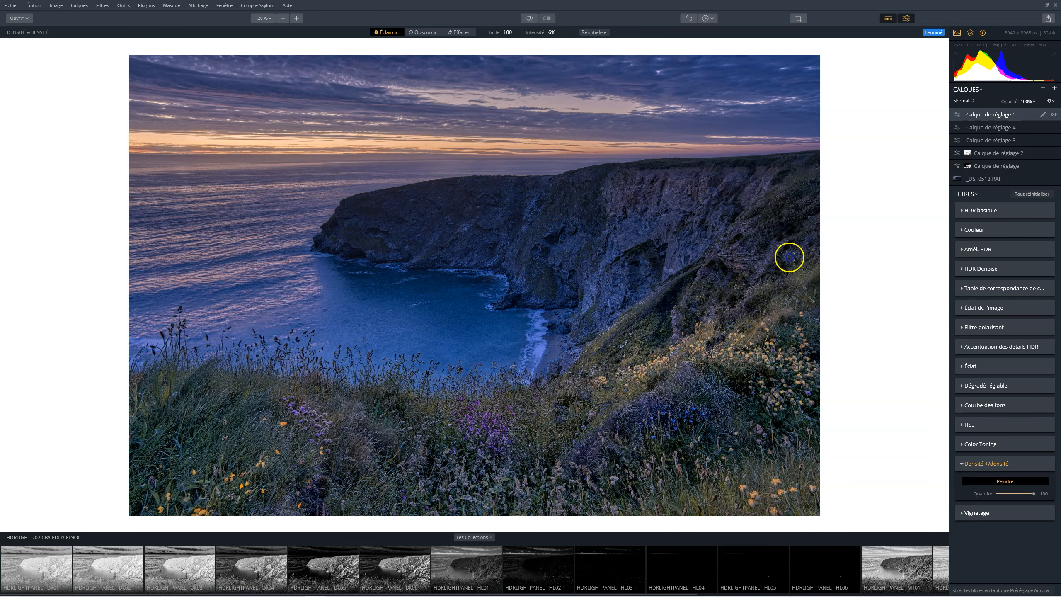
Step: Switch the dodge and burn brush to darken at size 28 and compare the photo with the filter off and on
click(423, 32)
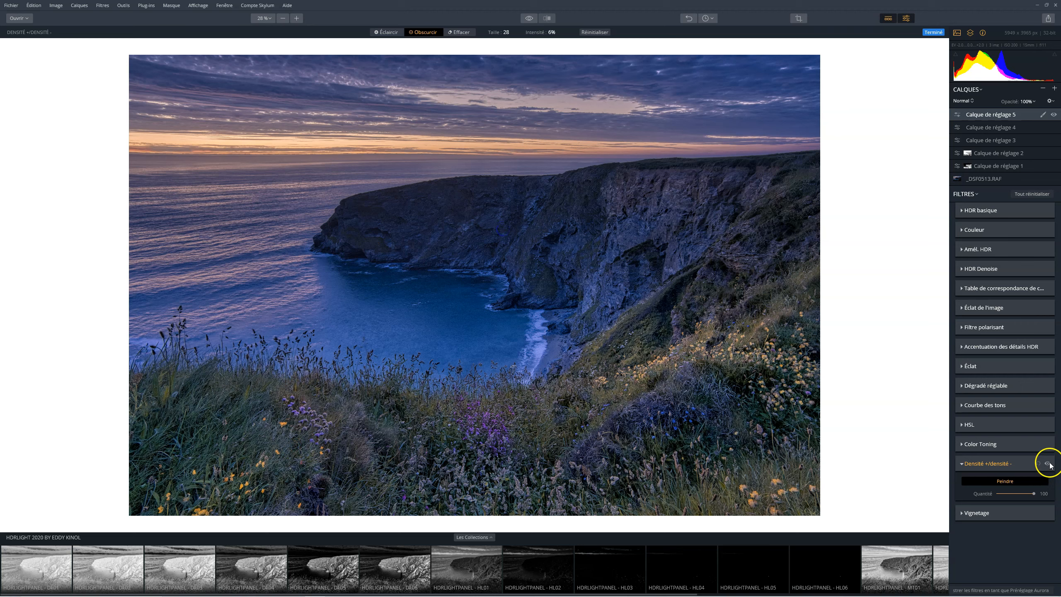
click(1048, 464)
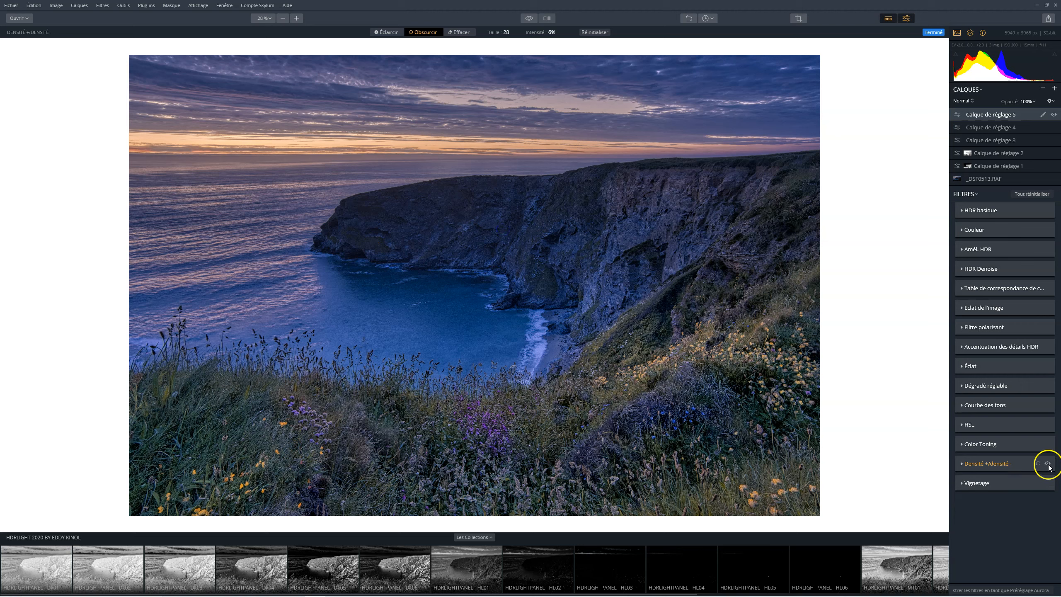
click(1048, 464)
click(1048, 463)
click(1048, 464)
click(1048, 464)
click(967, 269)
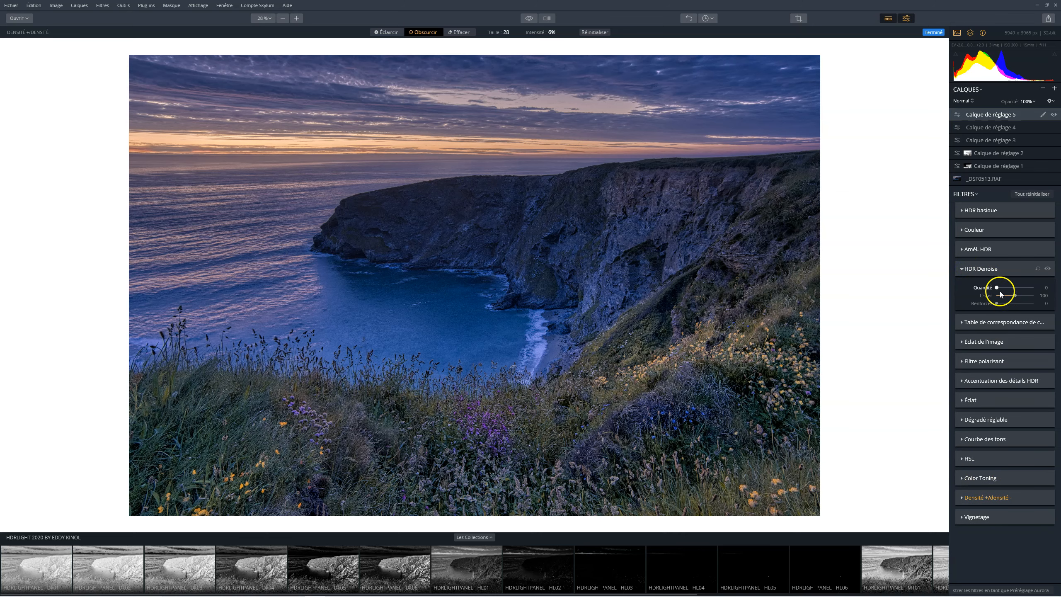
drag(998, 288, 1010, 288)
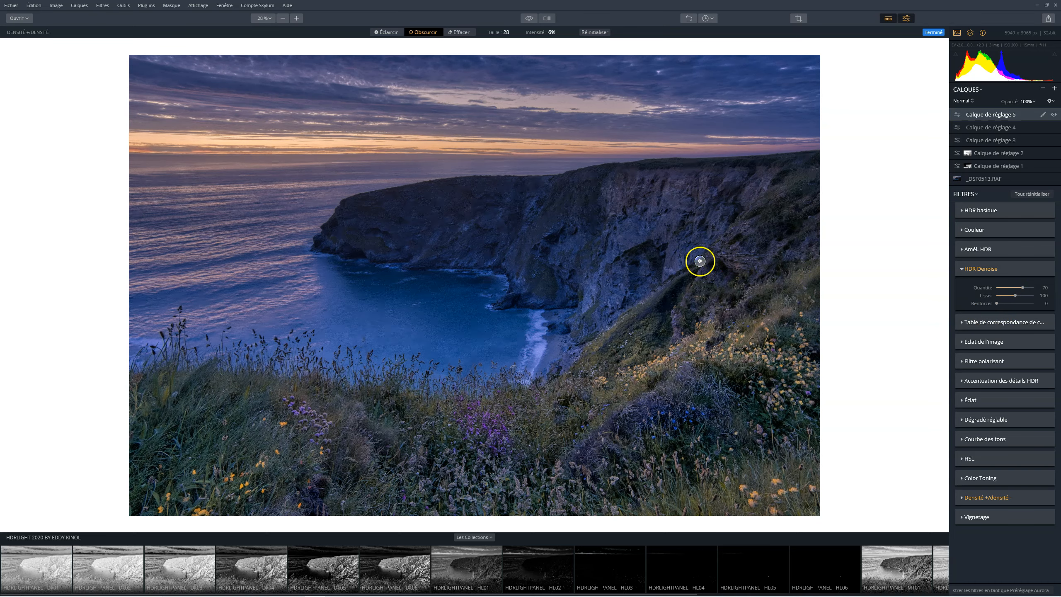
click(1022, 288)
click(1022, 288)
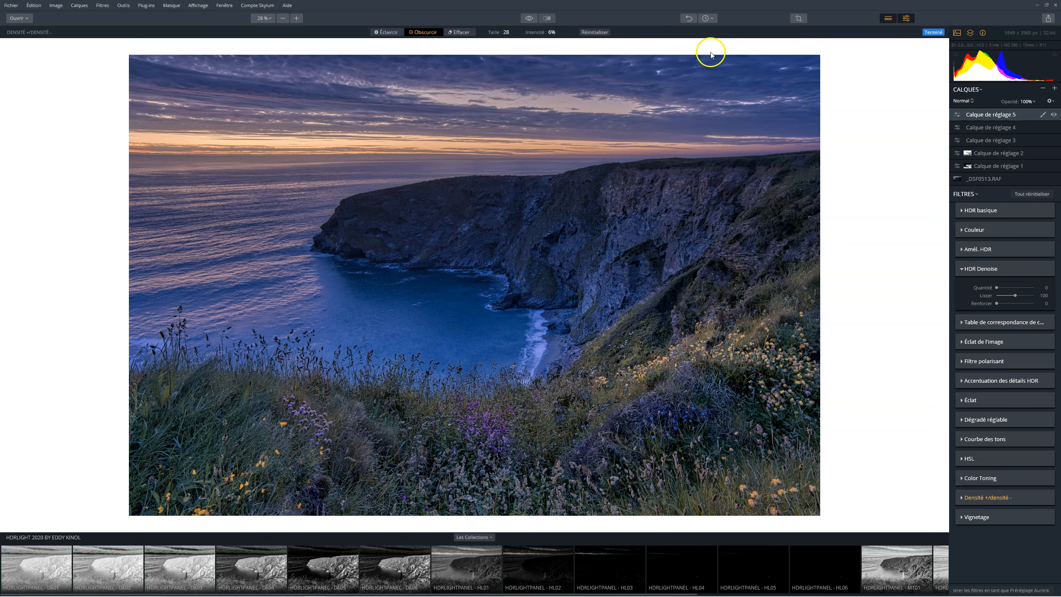
Step: Add another adjustment layer with its filters collapsed and set its HDR Denoise amount to 70
click(1054, 89)
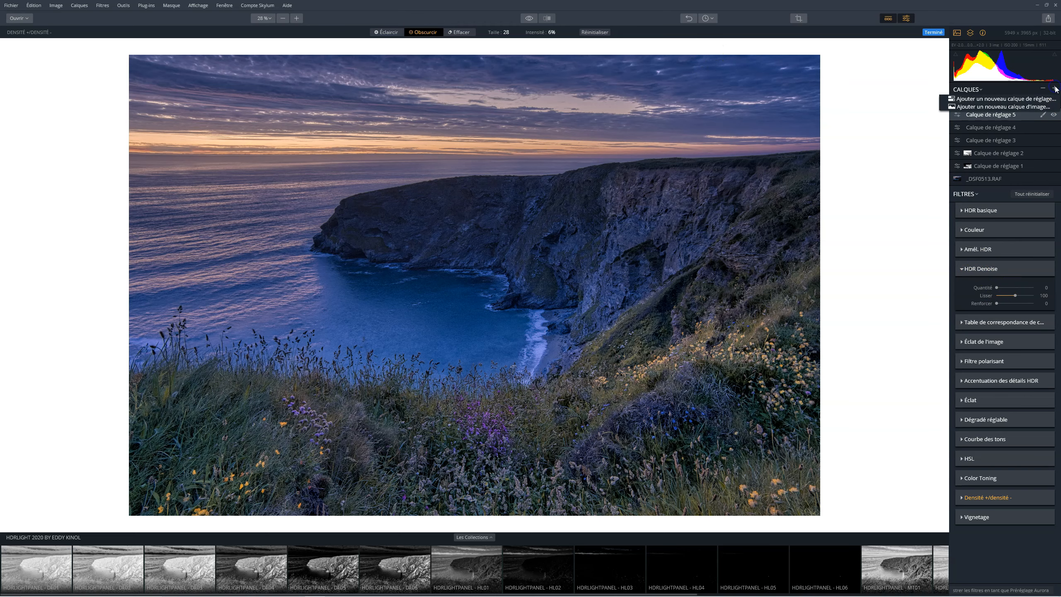
click(1037, 101)
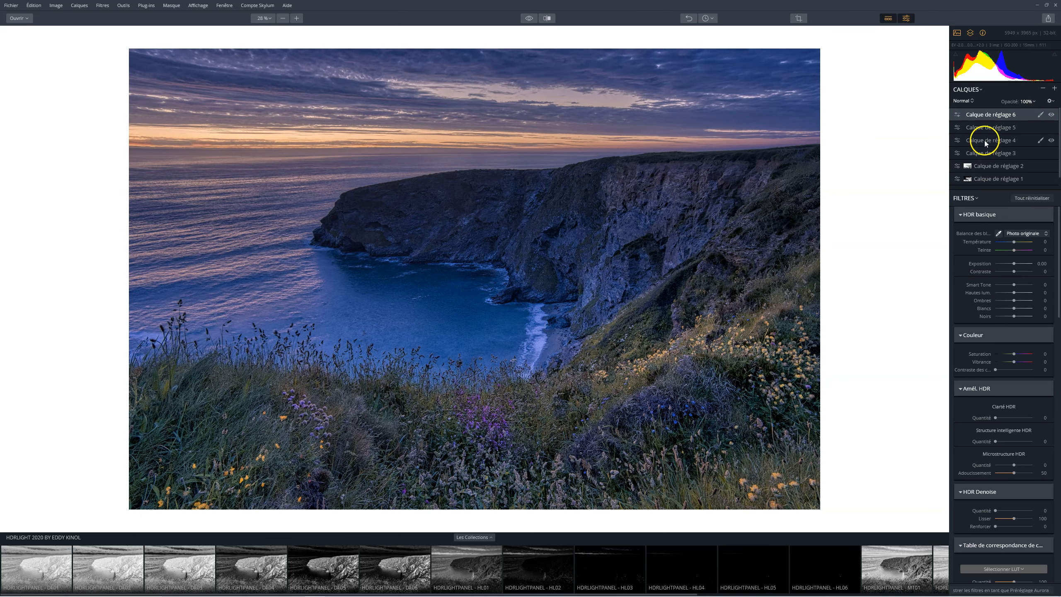
click(960, 198)
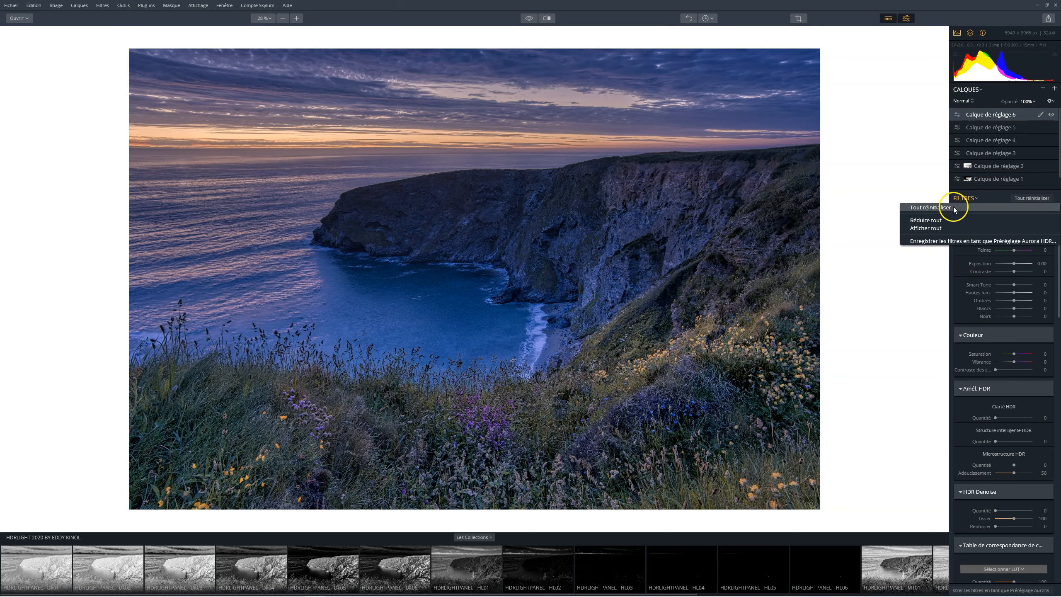
click(946, 220)
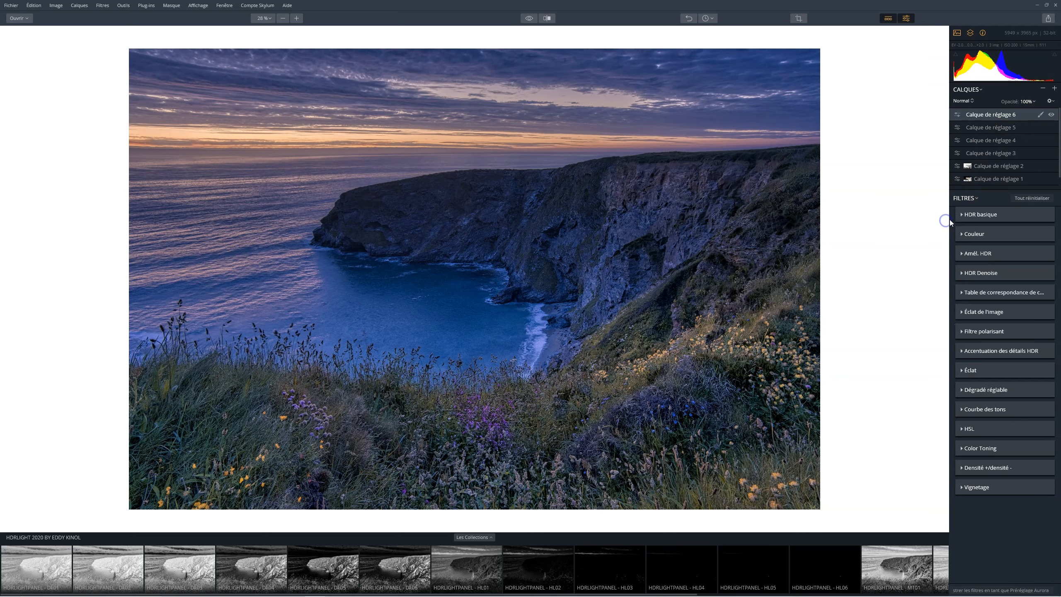
click(972, 273)
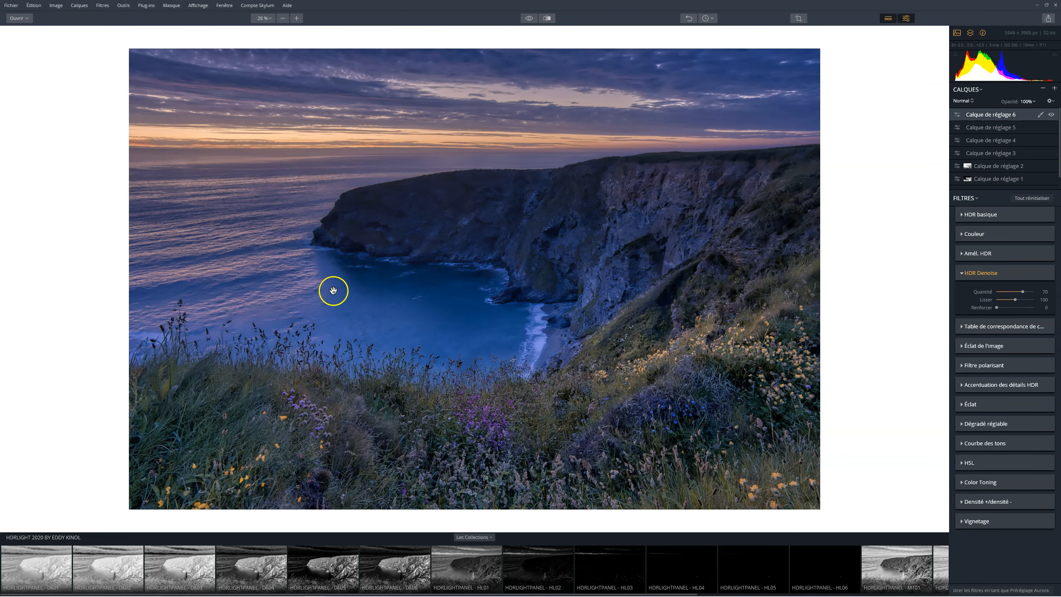
Step: Brush the layer's mask over the water in the cove and the nearby sea at size 100 and 50% opacity
click(1040, 115)
click(1030, 126)
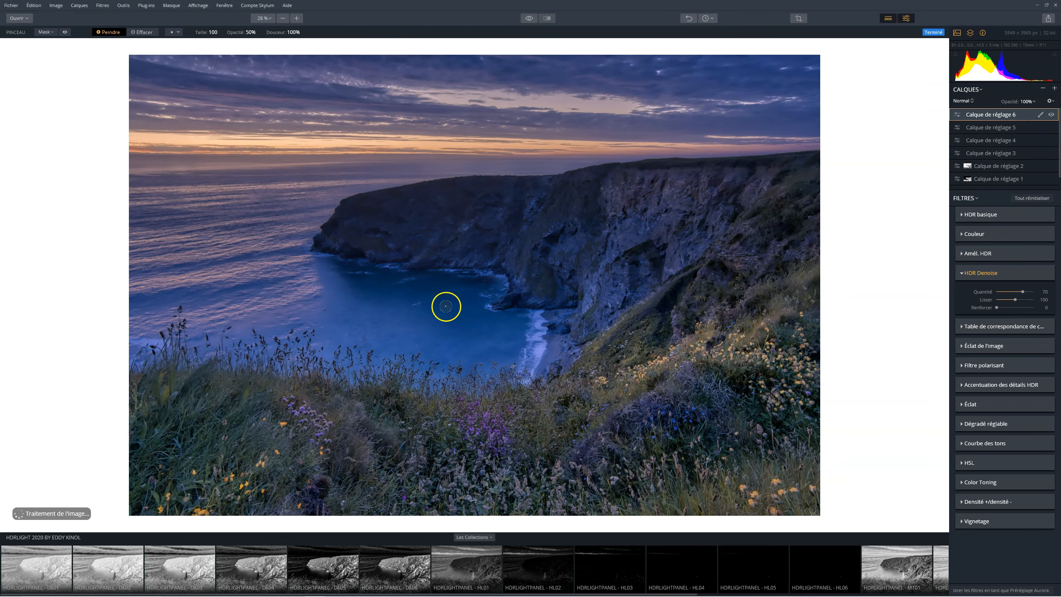
drag(370, 295, 414, 308)
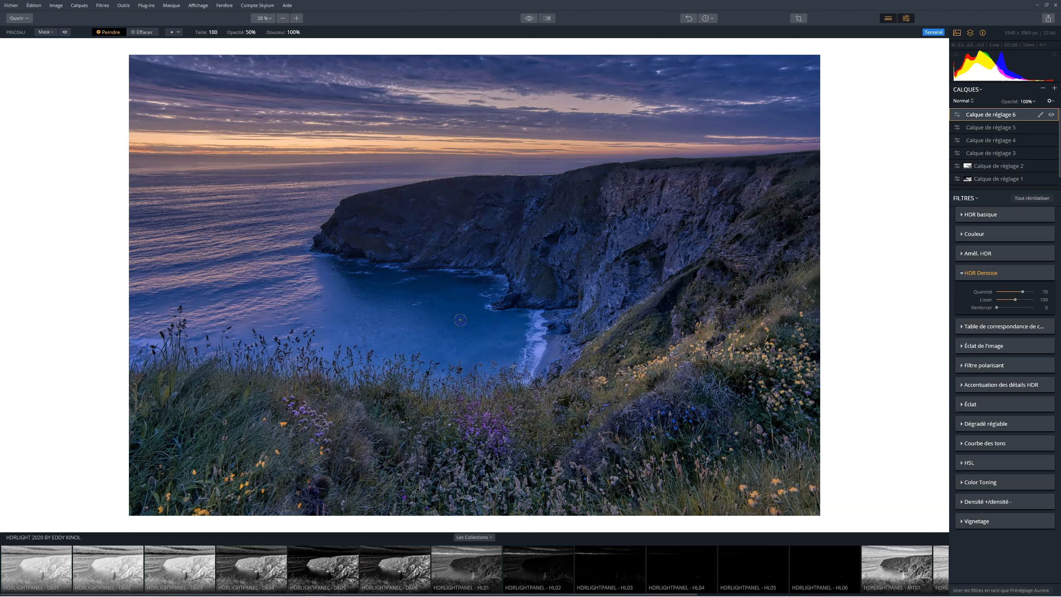
mouse_move(388, 331)
mouse_down()
mouse_move(334, 318)
mouse_move(471, 347)
mouse_move(538, 347)
mouse_move(420, 327)
mouse_move(310, 327)
mouse_move(275, 312)
mouse_move(323, 307)
mouse_up()
mouse_move(253, 307)
mouse_down()
mouse_move(161, 295)
mouse_move(138, 318)
mouse_up()
mouse_move(329, 320)
mouse_down()
mouse_move(252, 312)
mouse_move(234, 300)
mouse_up()
Step: Extend the brushed mask across the rest of the cove and near sea with the mask overlay on, and hide the overlay
click(64, 31)
mouse_move(318, 272)
mouse_down()
mouse_move(159, 348)
mouse_move(380, 367)
mouse_up()
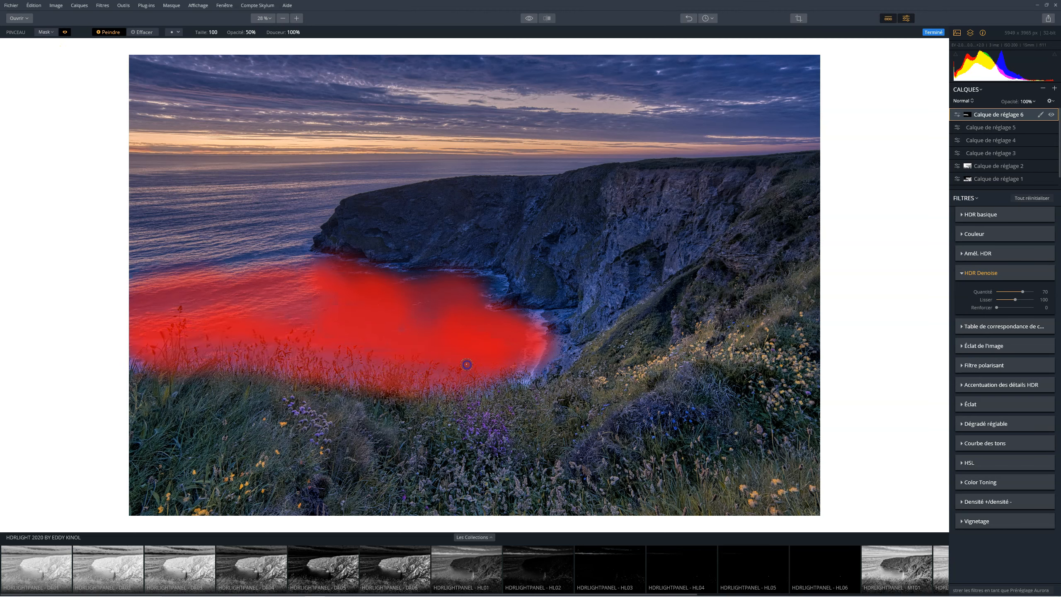
mouse_move(111, 345)
mouse_down()
mouse_move(196, 355)
mouse_move(293, 313)
mouse_move(265, 306)
mouse_move(298, 301)
mouse_move(256, 276)
mouse_move(165, 264)
mouse_move(207, 287)
mouse_move(272, 294)
mouse_move(263, 287)
mouse_move(305, 283)
mouse_move(264, 266)
mouse_move(284, 263)
mouse_move(149, 253)
mouse_move(260, 257)
mouse_move(295, 268)
mouse_move(131, 252)
mouse_move(134, 323)
mouse_up()
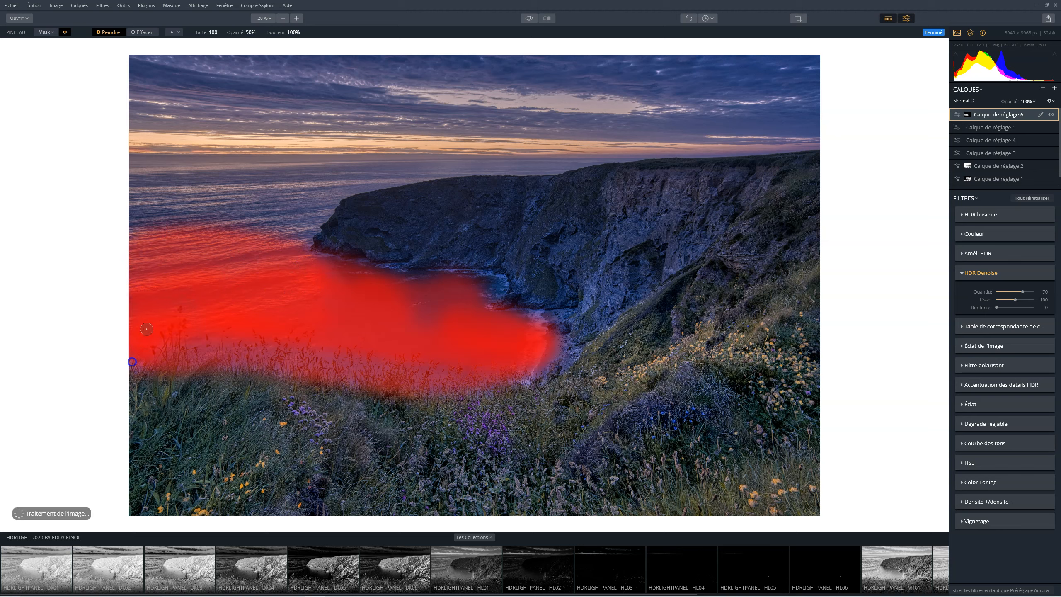
click(66, 32)
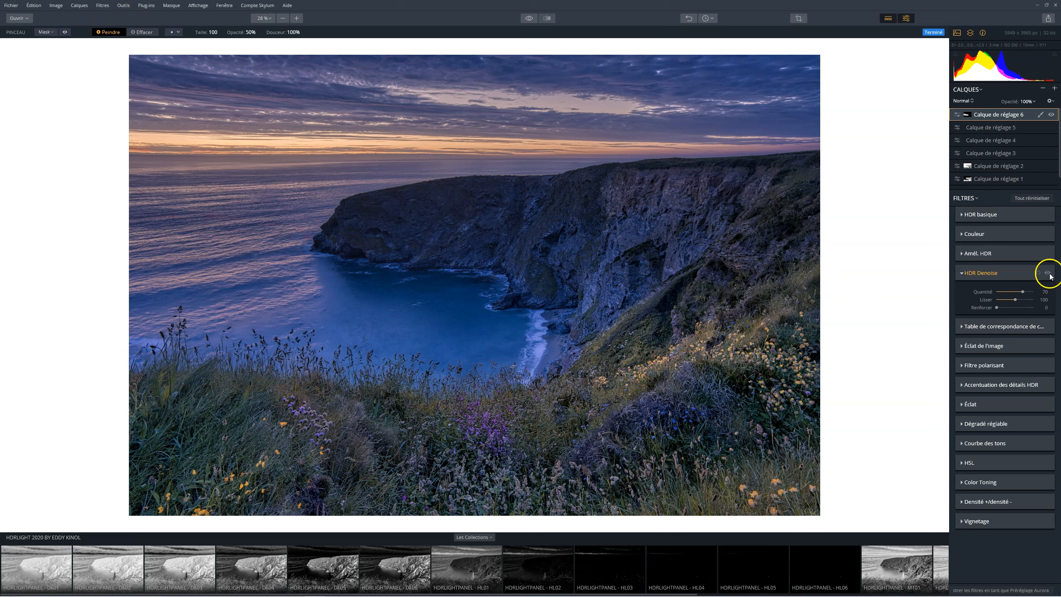
Step: Compare the water with HDR Denoise off and on, and adjust the filter's smoothing and boost amounts
click(1049, 273)
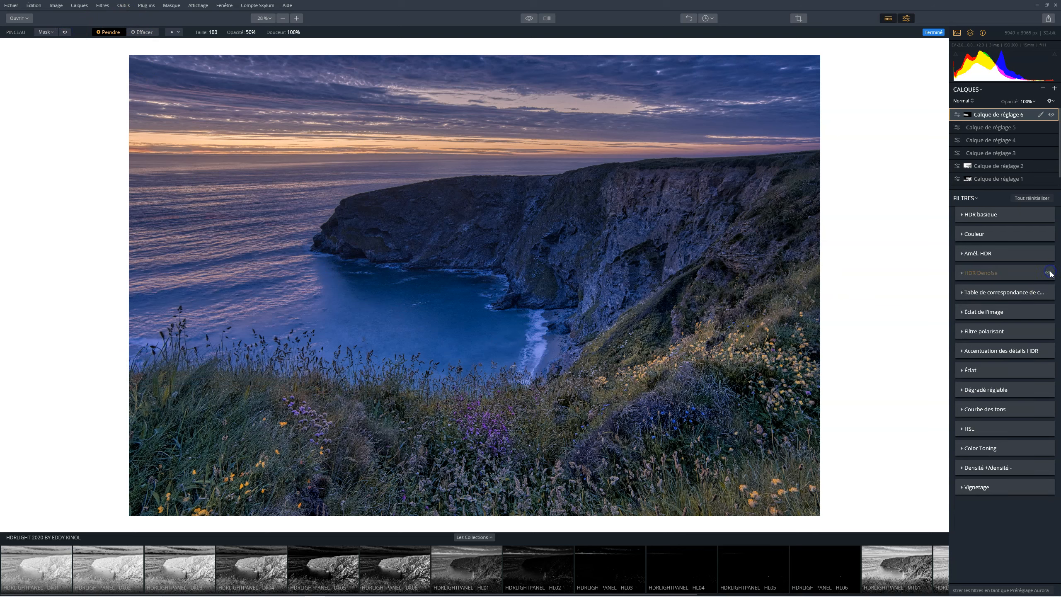
click(1048, 272)
click(974, 273)
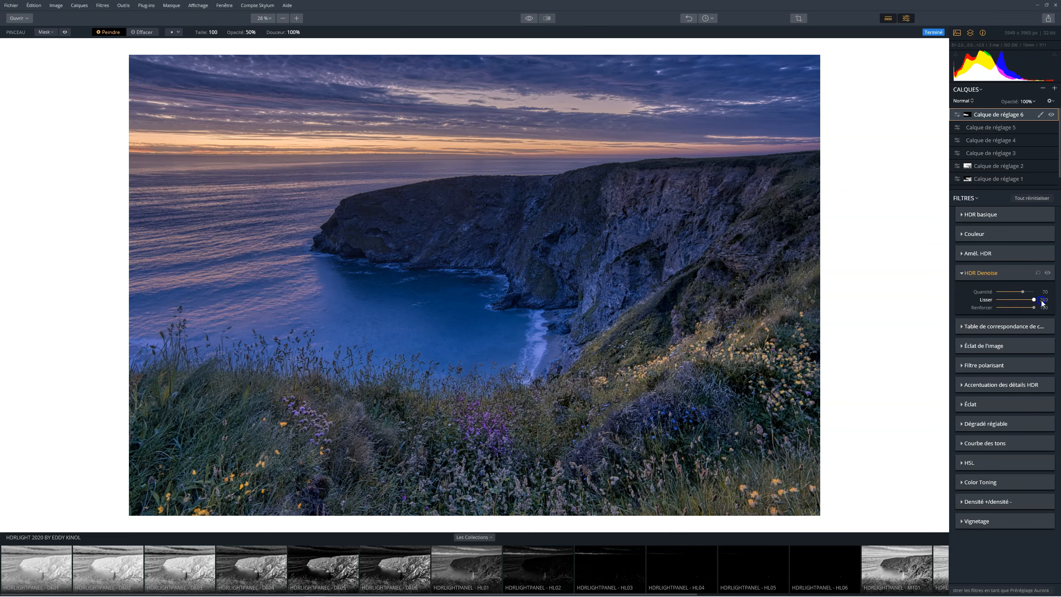
mouse_move(996, 300)
mouse_down()
mouse_move(1040, 300)
mouse_move(989, 300)
mouse_up()
click(1019, 246)
Step: Add an adjustment layer above the masked denoise layer and collapse all of its filters
click(1054, 88)
click(1032, 98)
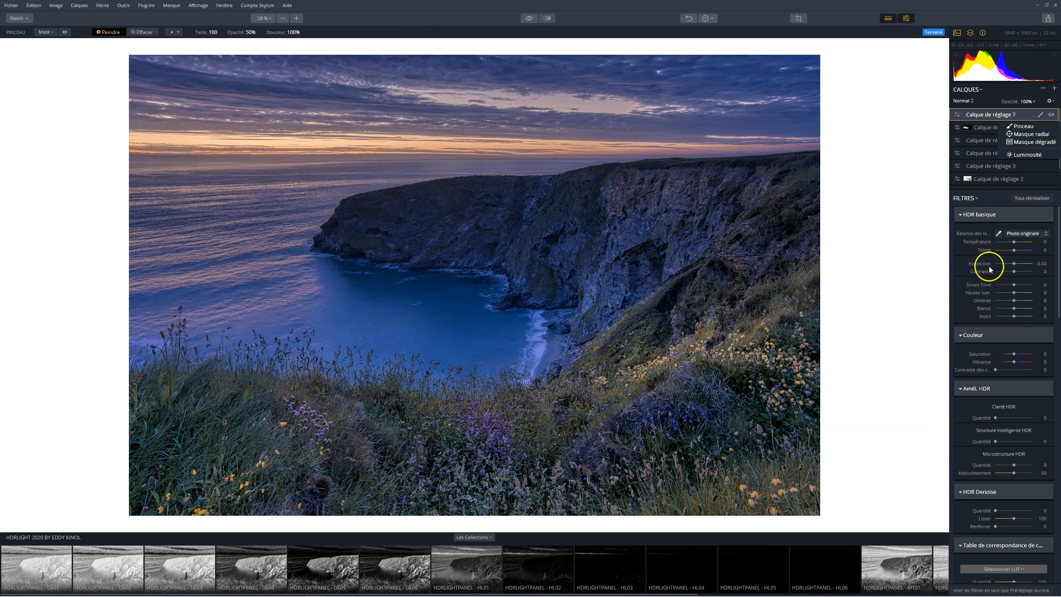
click(972, 200)
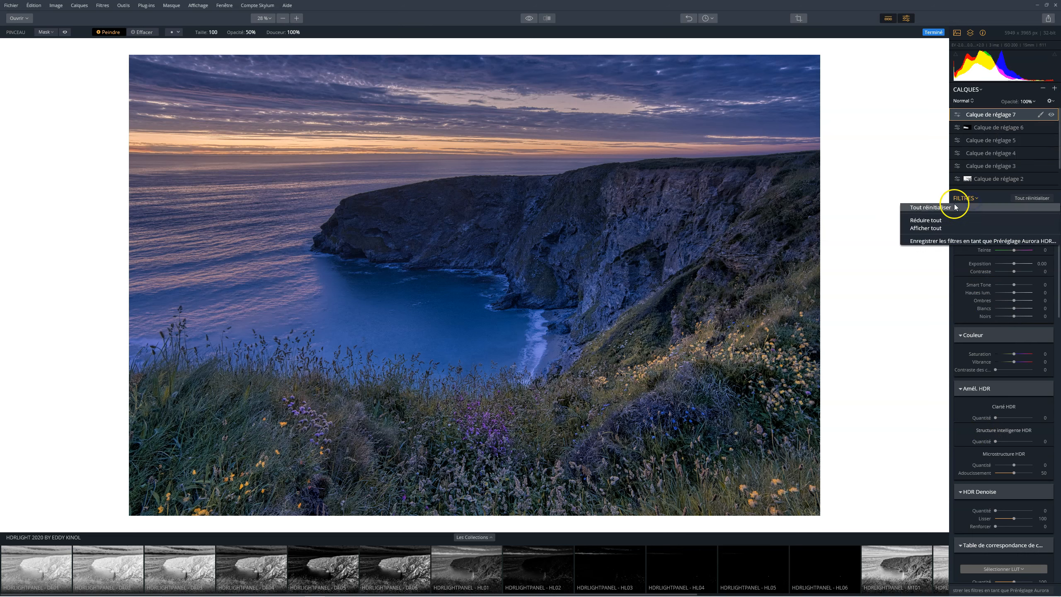
click(943, 220)
Step: Apply a vignette with amount -58, size 0, roundness -24 and feather 100, and switch it off to compare
click(976, 487)
drag(1015, 506, 996, 514)
mouse_move(1015, 522)
mouse_down()
mouse_move(1030, 522)
mouse_move(1010, 522)
mouse_up()
mouse_move(1014, 530)
mouse_down()
mouse_move(997, 534)
mouse_move(1035, 531)
mouse_up()
drag(1001, 506, 1004, 505)
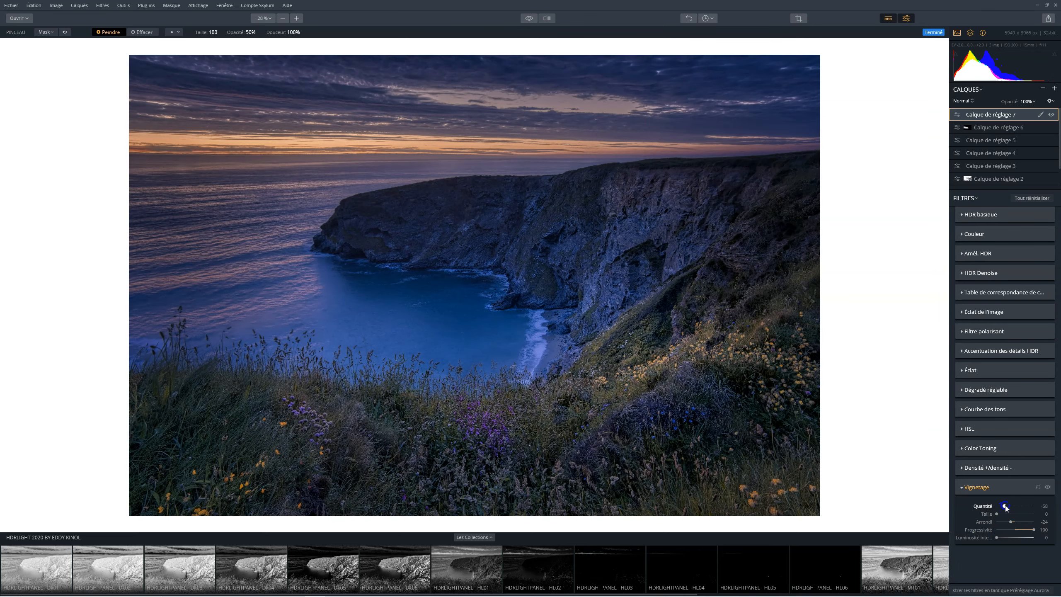
click(1046, 486)
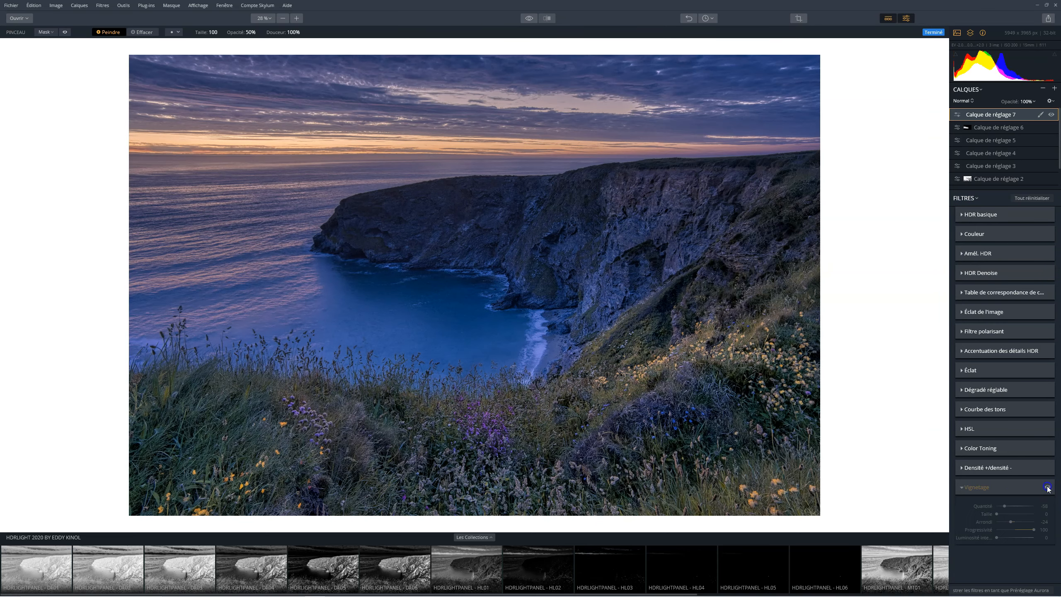
Step: Compare the image with the vignette off and on, then set its inner light to 22 and its amount to -36
click(1047, 487)
click(1047, 487)
click(1047, 487)
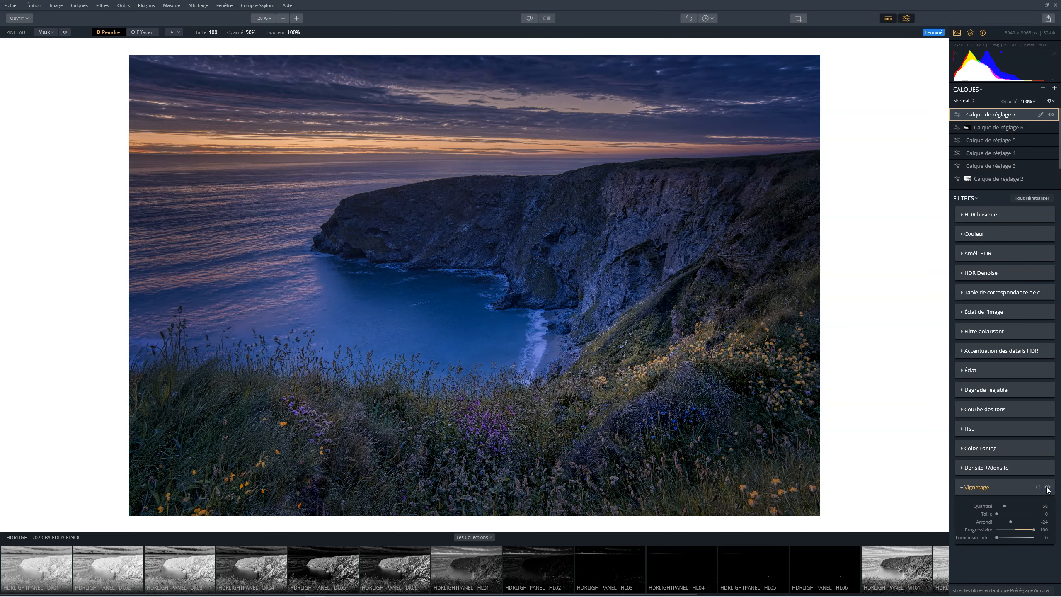
drag(997, 537, 1005, 538)
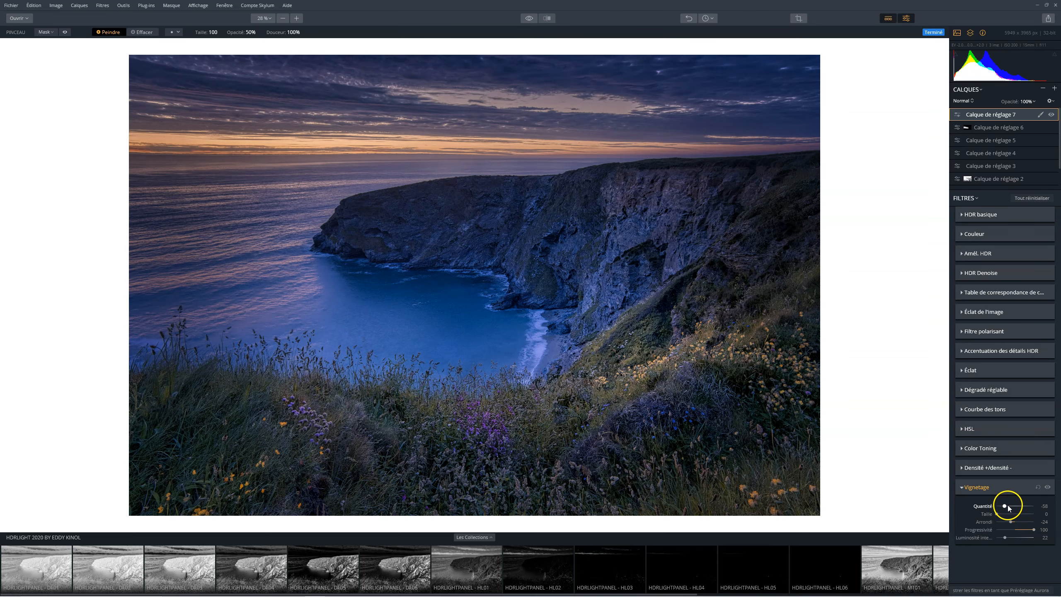
drag(1005, 506, 1009, 506)
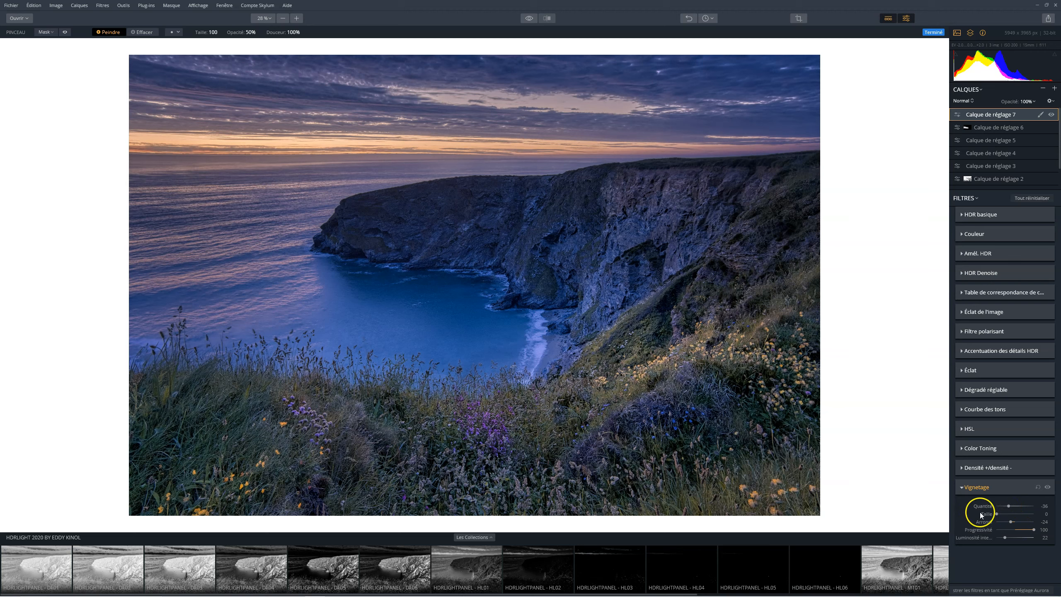
Step: Compare the softened vignette off and on again, and strengthen its amount to -49
click(1047, 488)
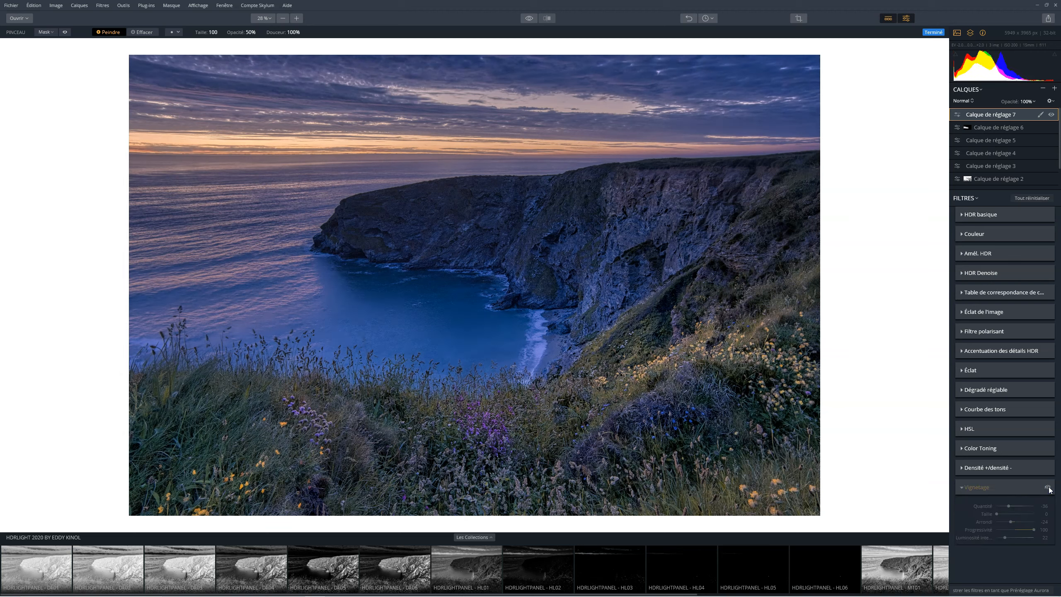
click(1047, 487)
click(1048, 488)
click(1047, 488)
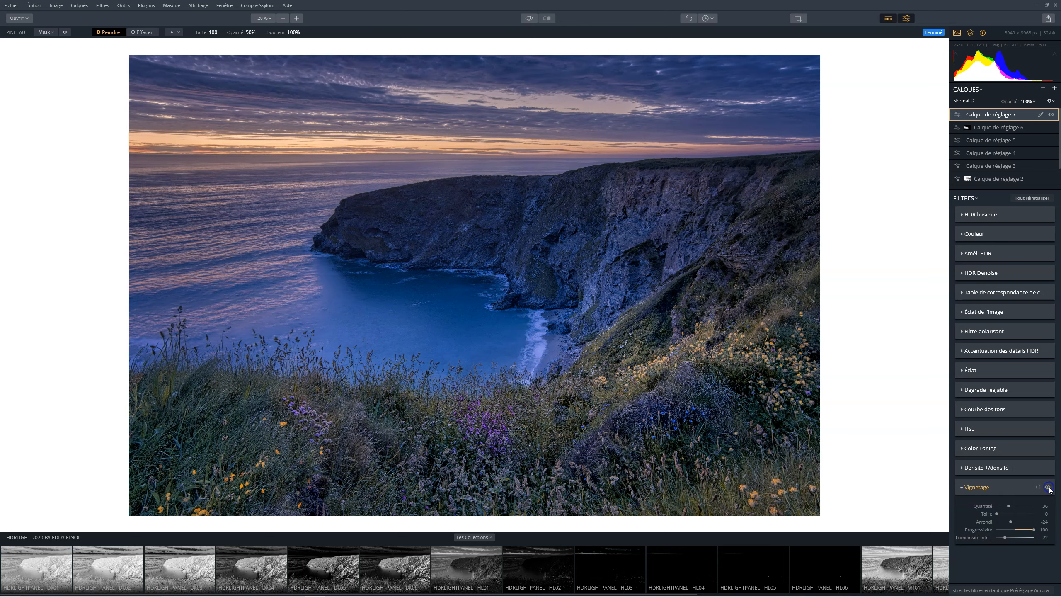
mouse_move(1008, 506)
mouse_down()
mouse_move(995, 508)
mouse_move(1007, 507)
mouse_up()
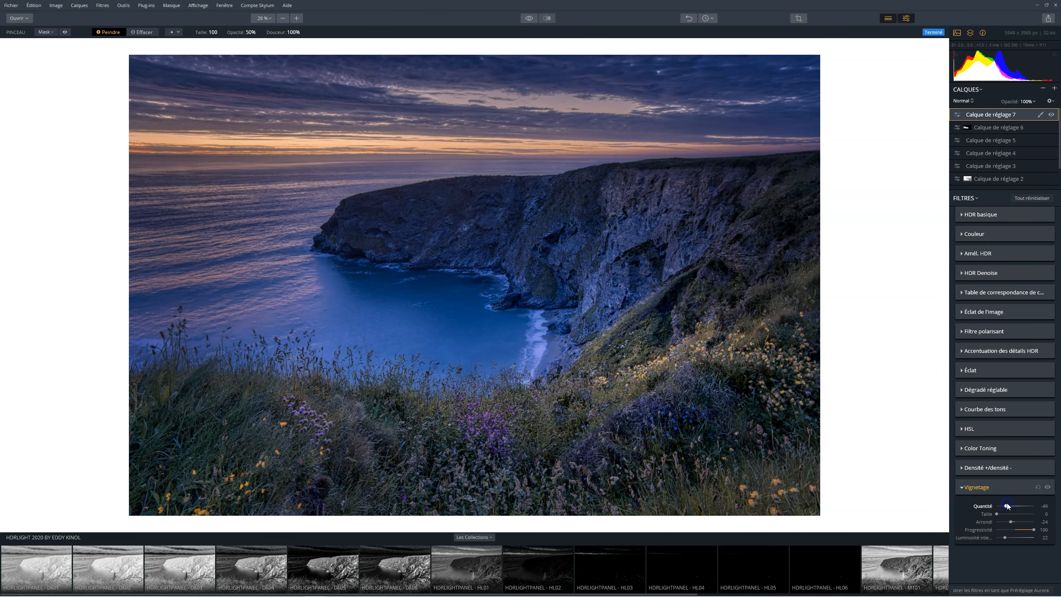